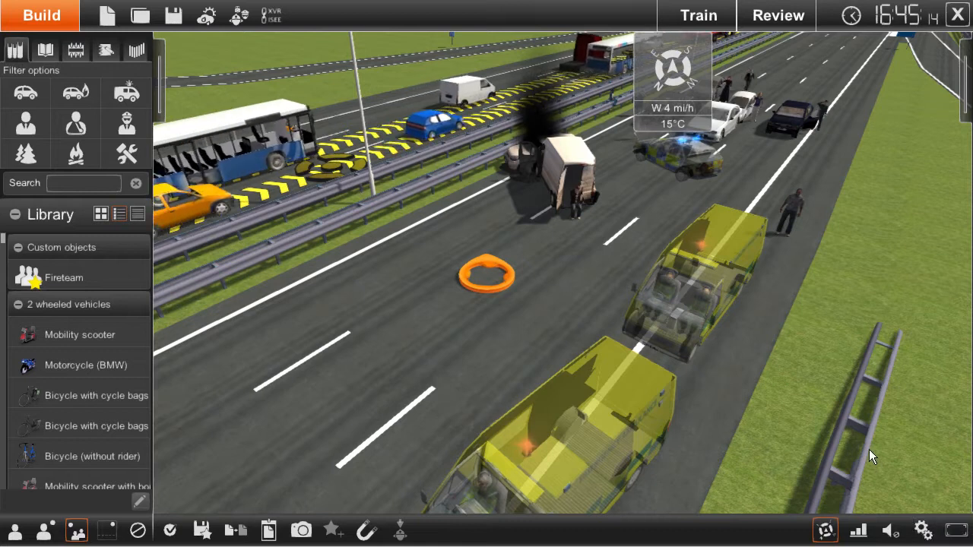
# Place a trigger on the motorway lanes near the crashed van and set its model to Cylinder
pyautogui.moveTo(578, 299); pyautogui.dragTo(548, 314, button='right')
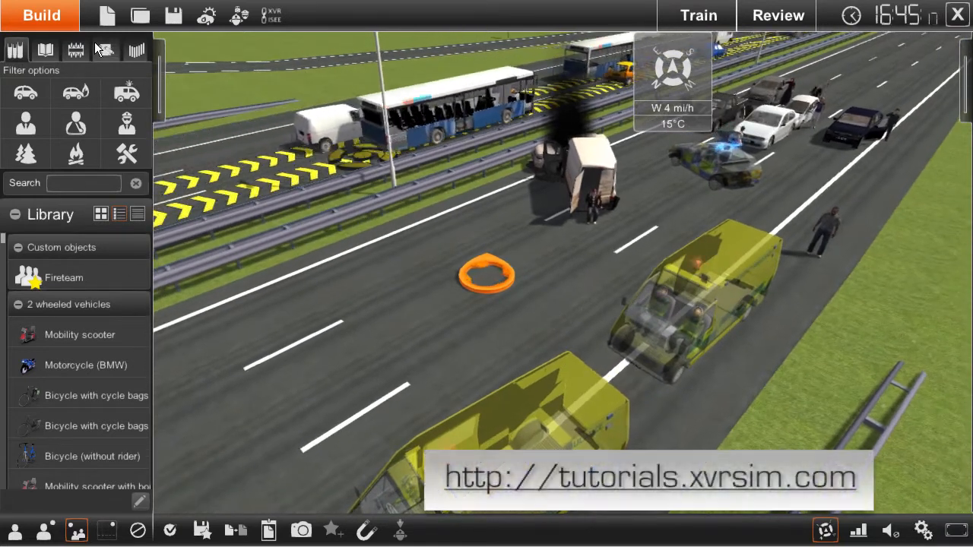
pyautogui.click(75, 48)
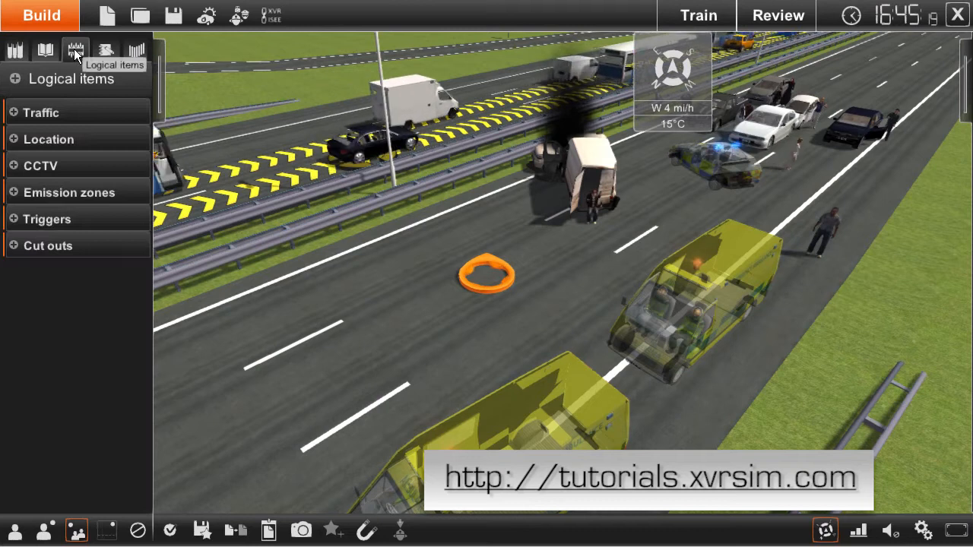
pyautogui.click(61, 219)
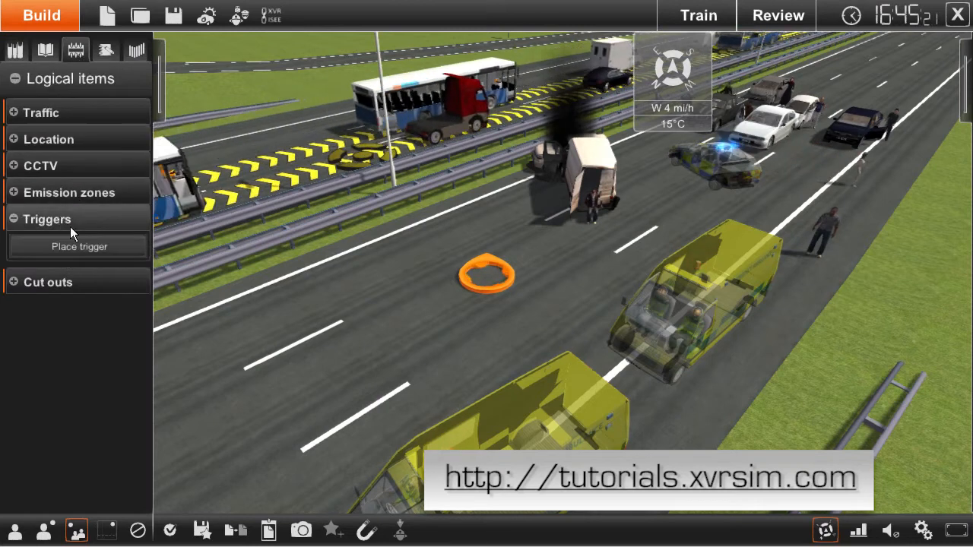
pyautogui.click(72, 247)
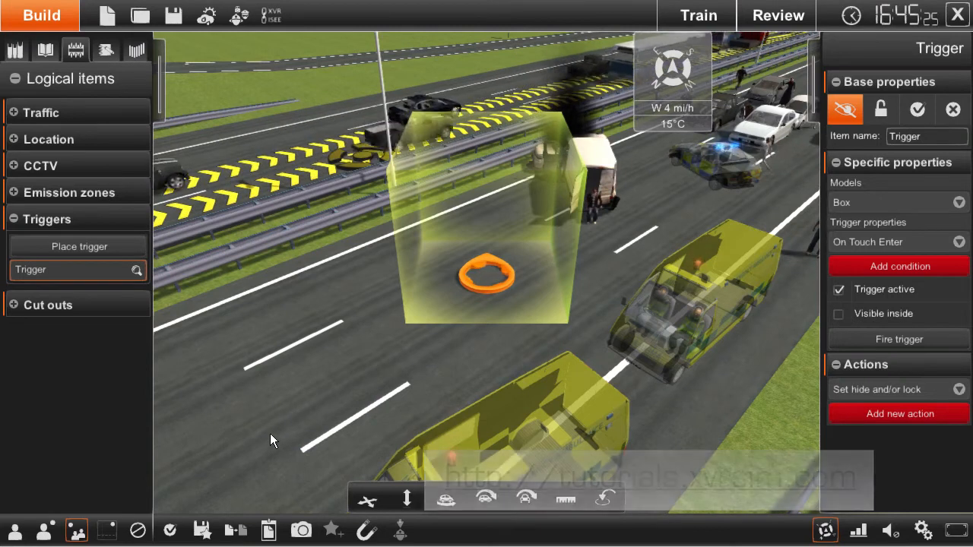
pyautogui.moveTo(449, 231); pyautogui.dragTo(474, 220, button='right')
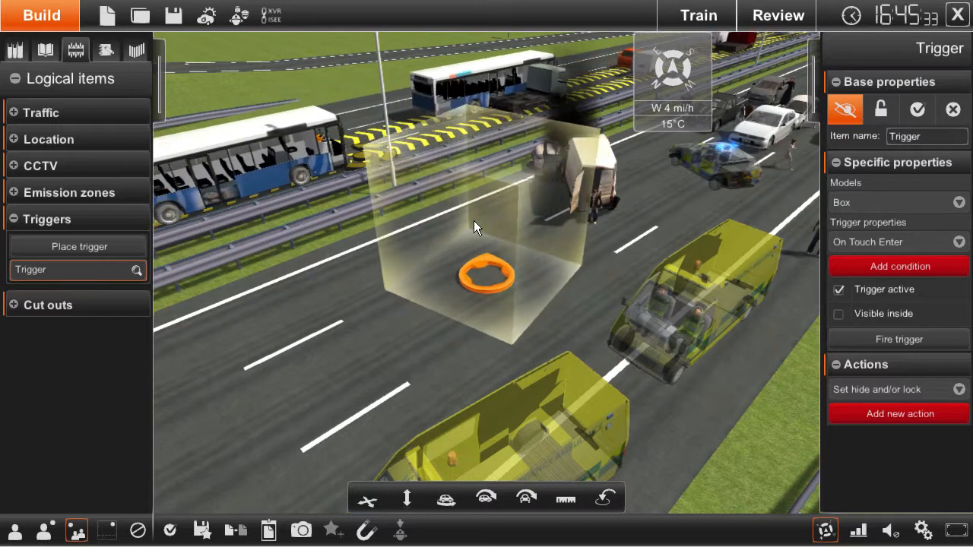
pyautogui.click(892, 200)
pyautogui.click(879, 244)
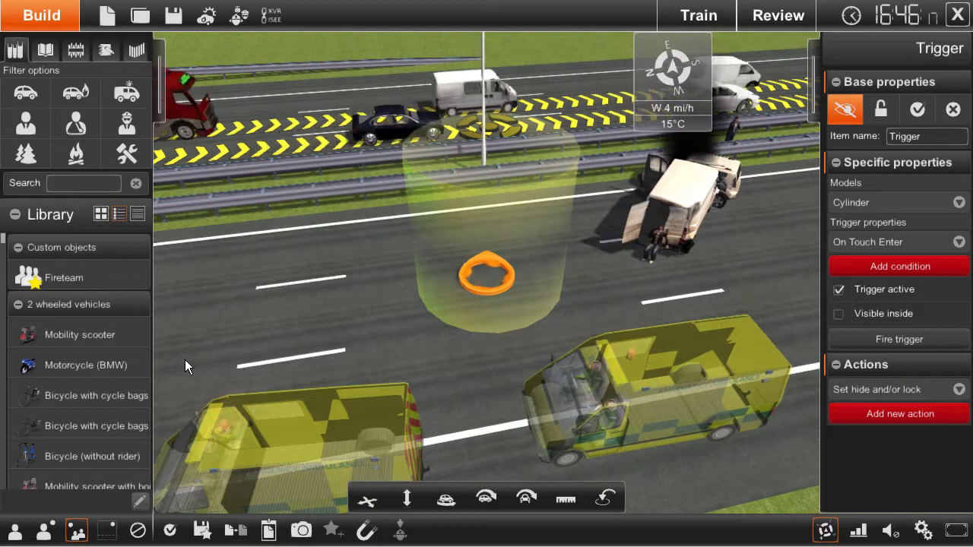
# Add a "Fire and smoke - small" object on the road away from the cylinder trigger
pyautogui.press('Left')
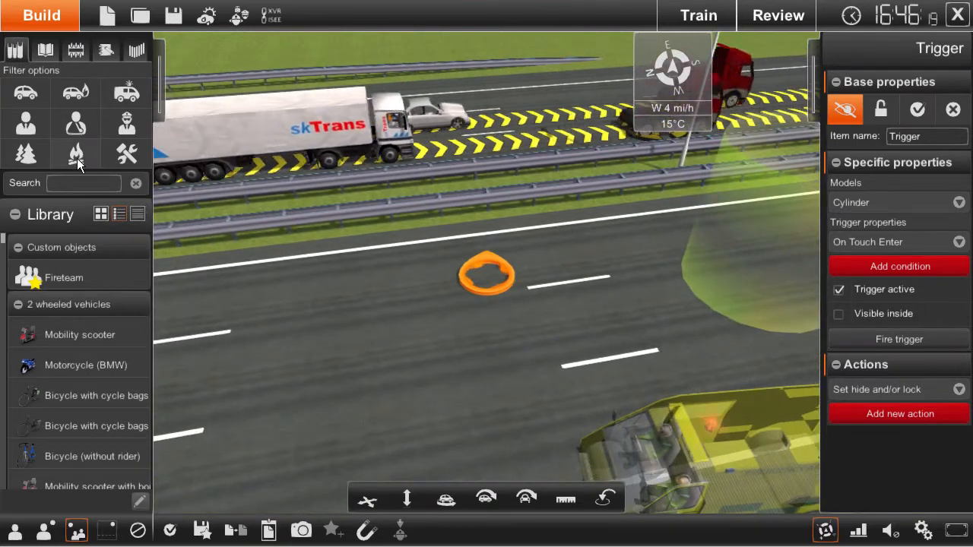
pyautogui.click(77, 158)
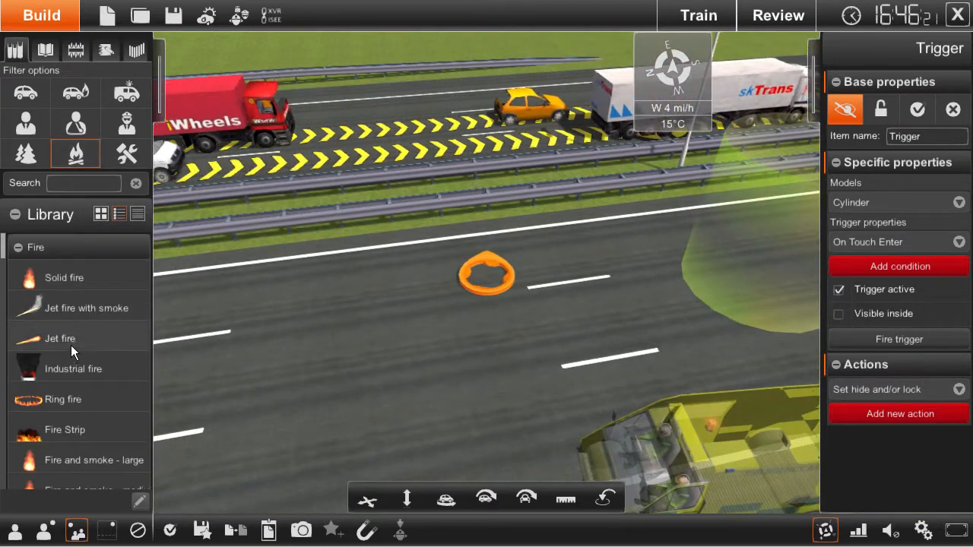
pyautogui.scroll(-3, 75, 409)
pyautogui.click(87, 434)
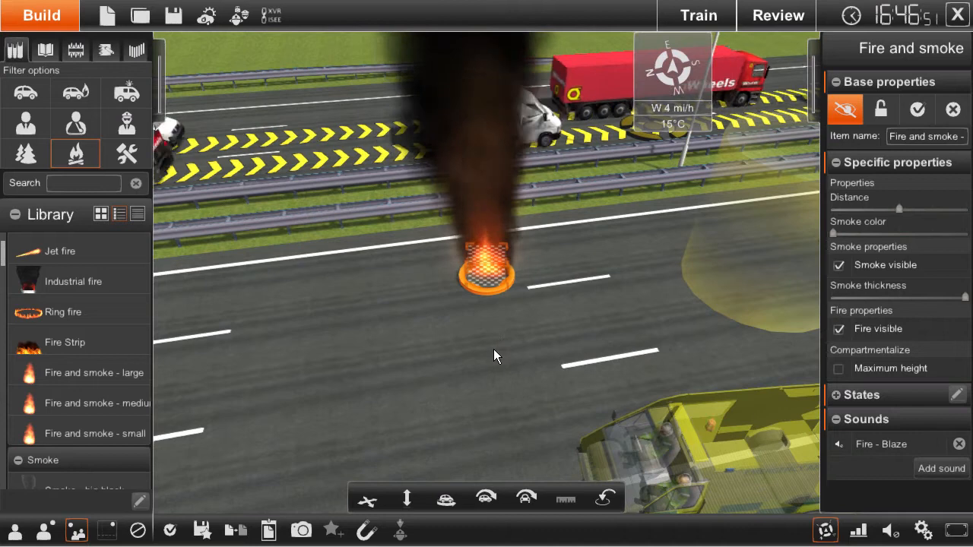
# Select the cylinder trigger and add On Touch Enter as its condition
pyautogui.moveTo(469, 350); pyautogui.dragTo(559, 289, button='right')
pyautogui.press('Up')
pyautogui.press('Right')
pyautogui.click(532, 225)
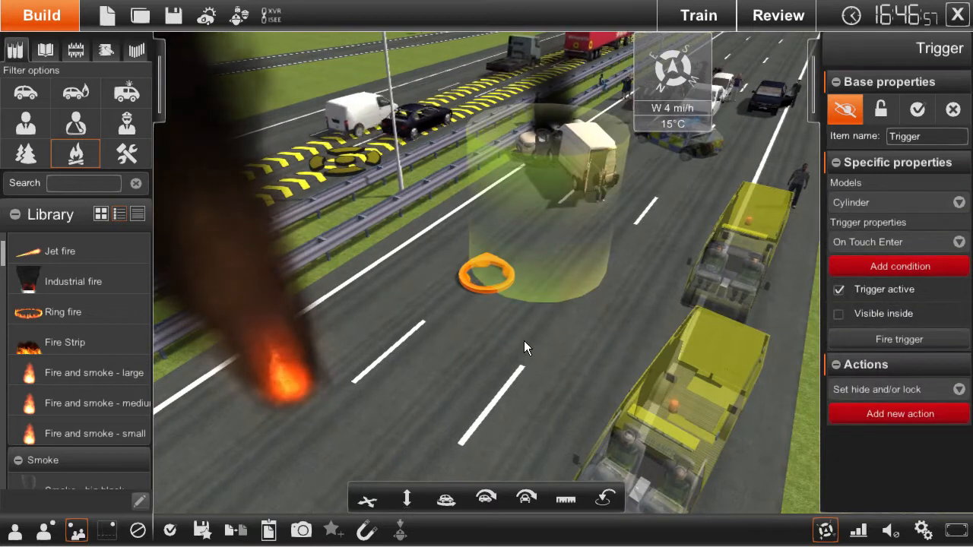
pyautogui.click(904, 237)
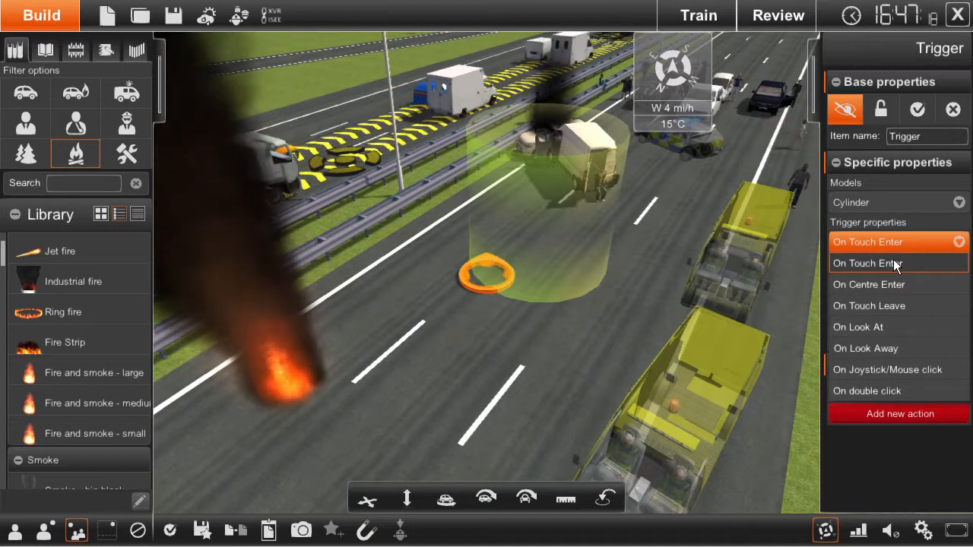
pyautogui.click(894, 263)
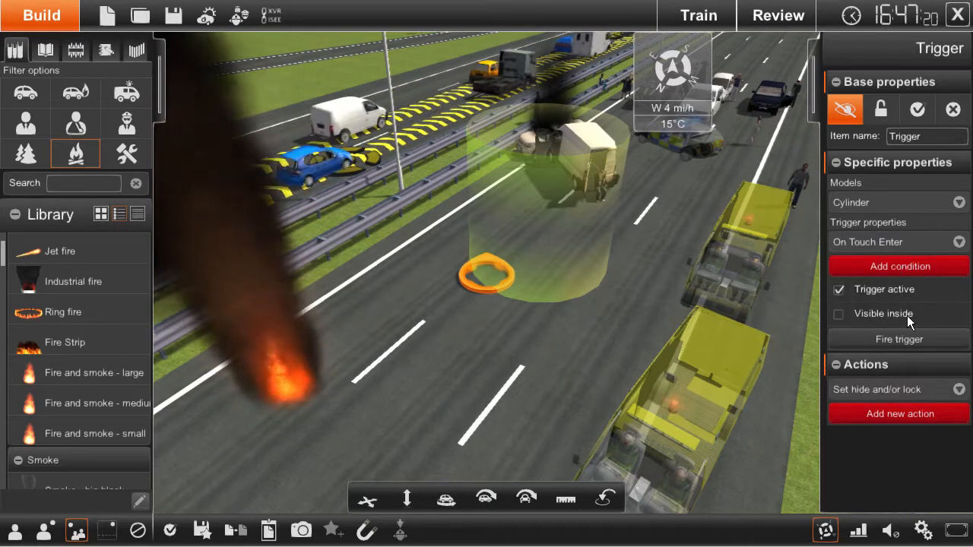
pyautogui.click(897, 262)
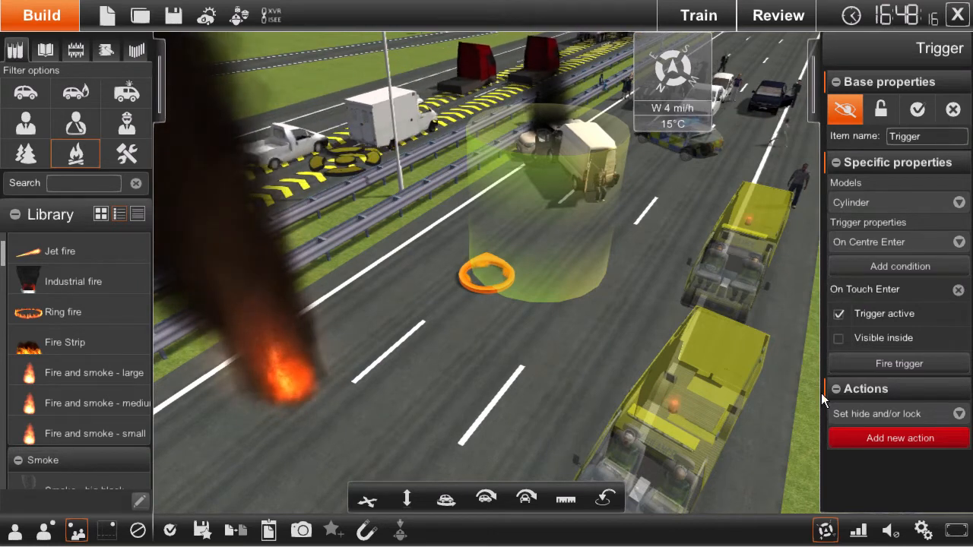
# Add a "Set hide and/or lock" action to the trigger and open the action's properties
pyautogui.click(878, 415)
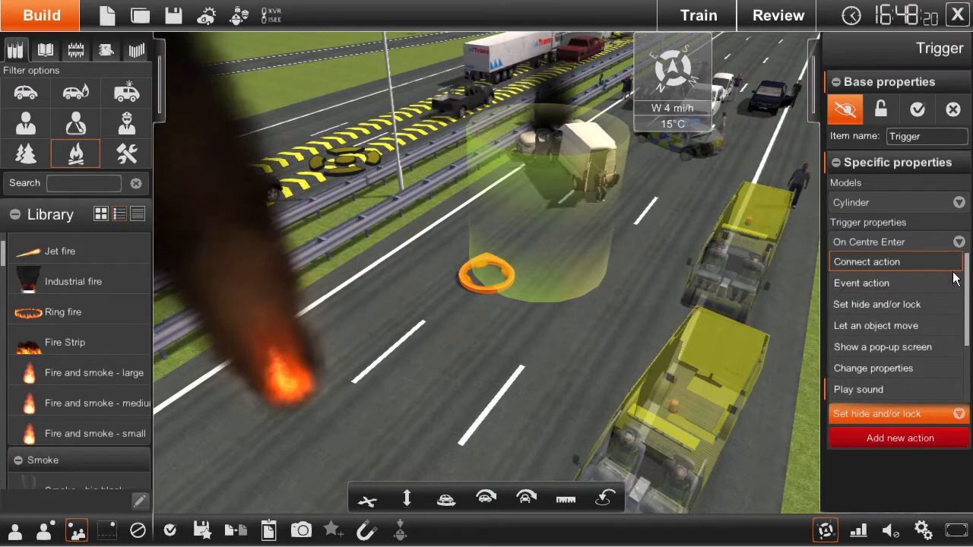
pyautogui.click(901, 305)
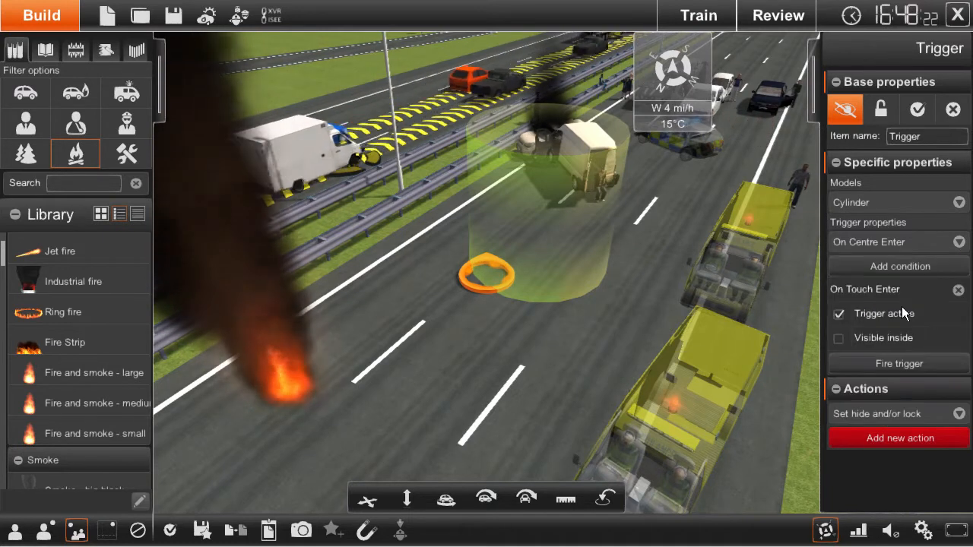
pyautogui.click(899, 439)
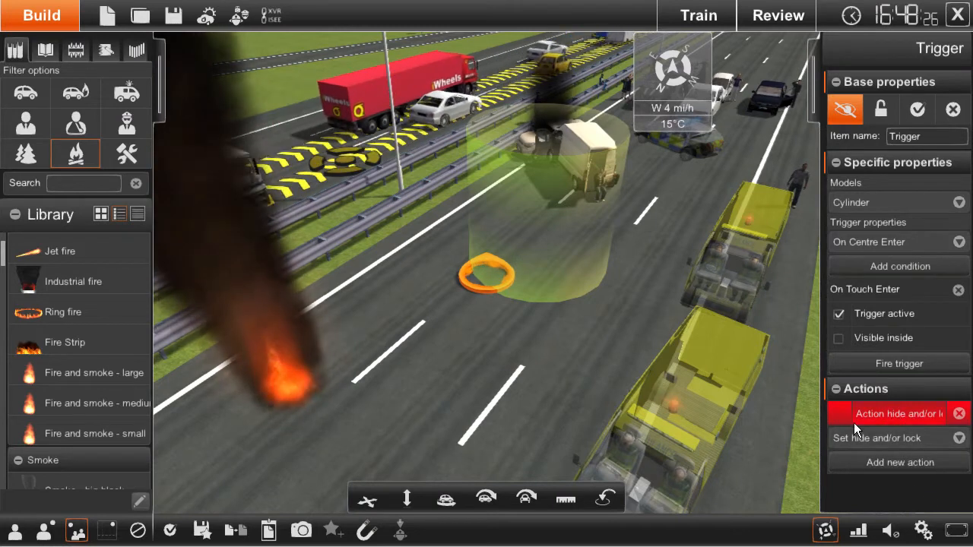
pyautogui.click(905, 410)
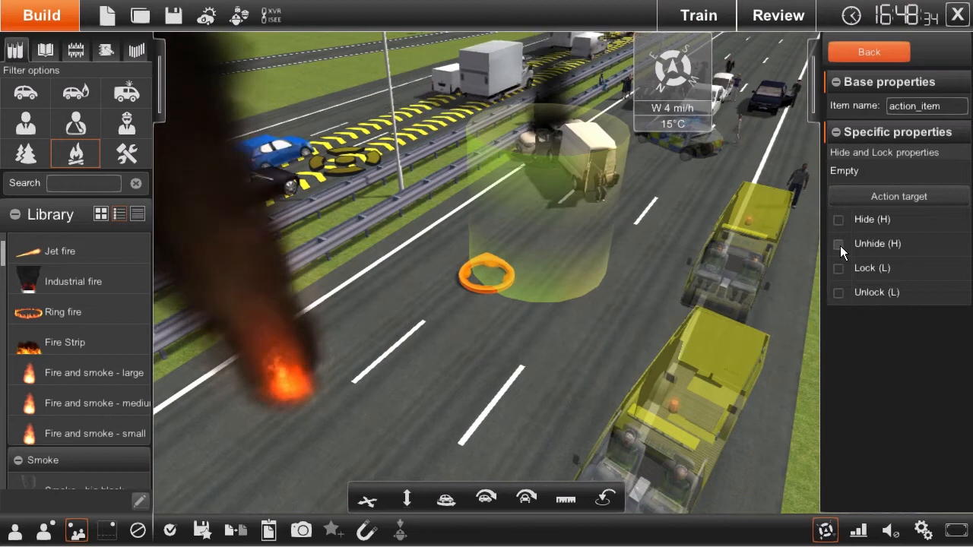
# Target the action at the small fire and smoke object, set it to Unhide, and return to the trigger's properties
pyautogui.click(858, 194)
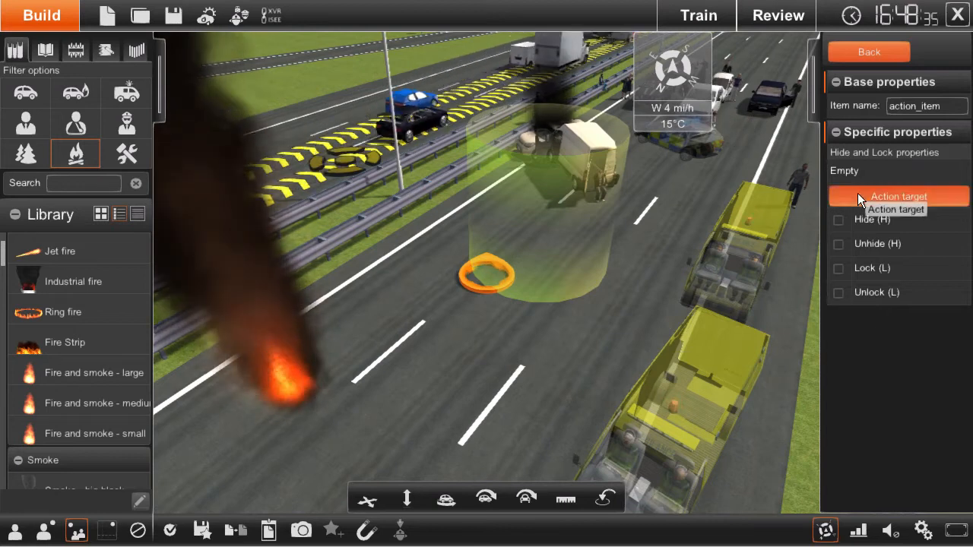
pyautogui.click(275, 384)
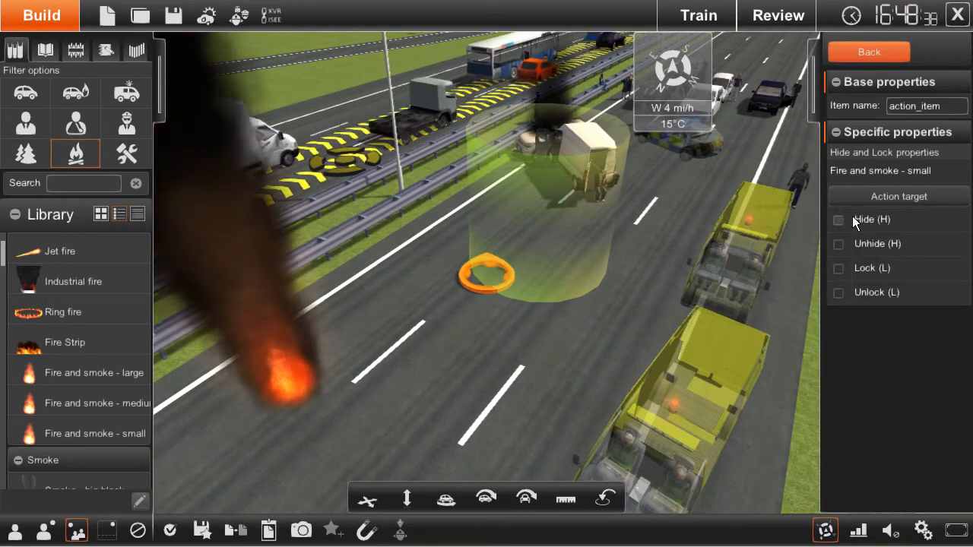
pyautogui.click(837, 244)
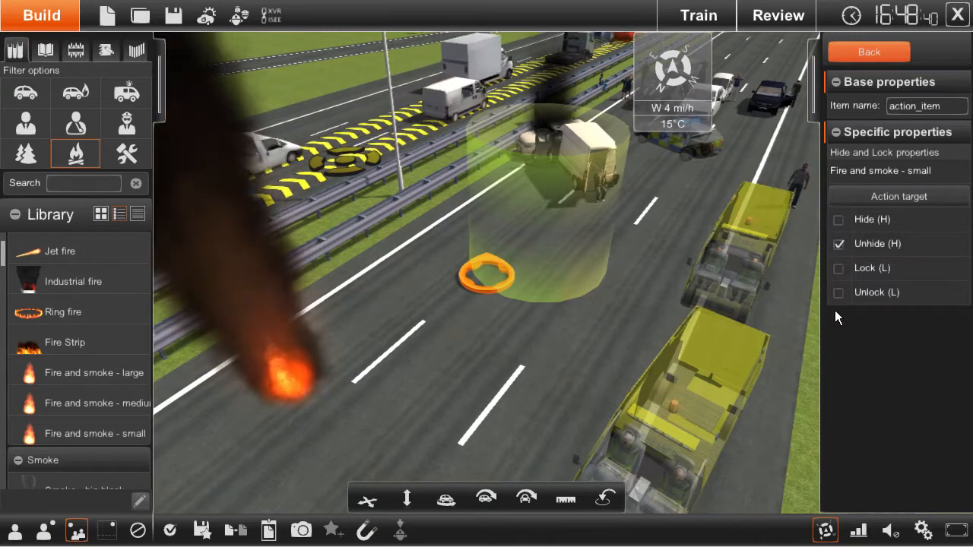
pyautogui.click(877, 52)
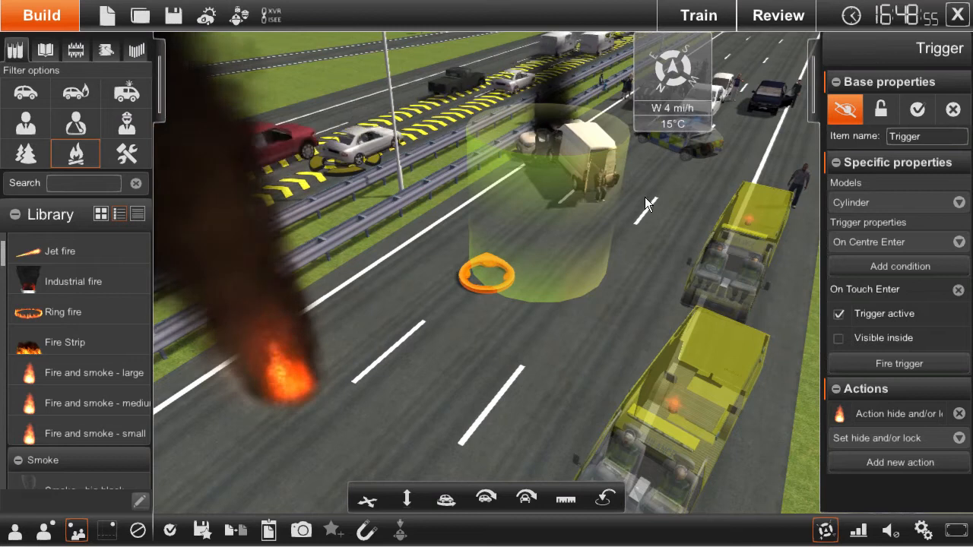
# Move the small fire to the crashed car beside the white van and position the cylinder trigger over it
pyautogui.moveTo(423, 410); pyautogui.dragTo(548, 431, button='right')
pyautogui.moveTo(400, 444); pyautogui.dragTo(472, 143)
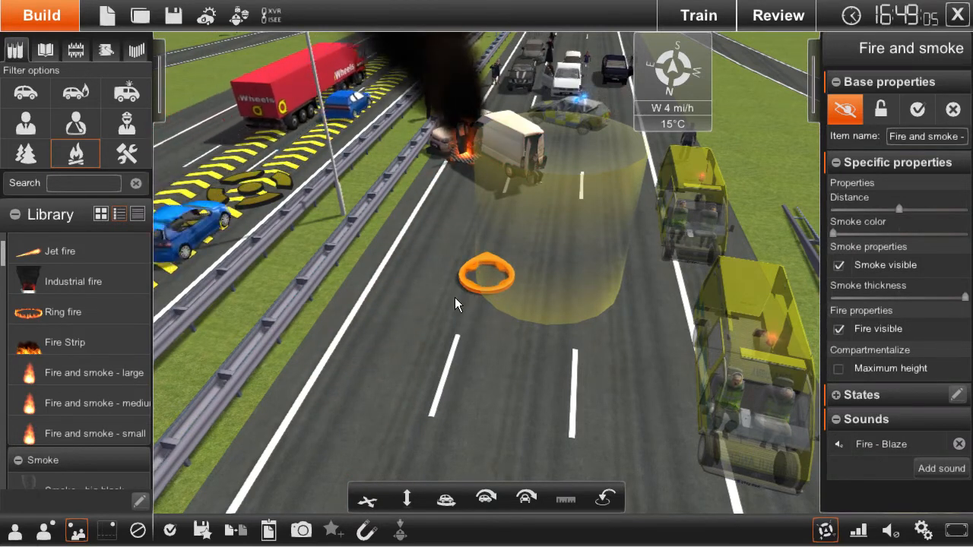
pyautogui.moveTo(562, 236); pyautogui.dragTo(461, 299)
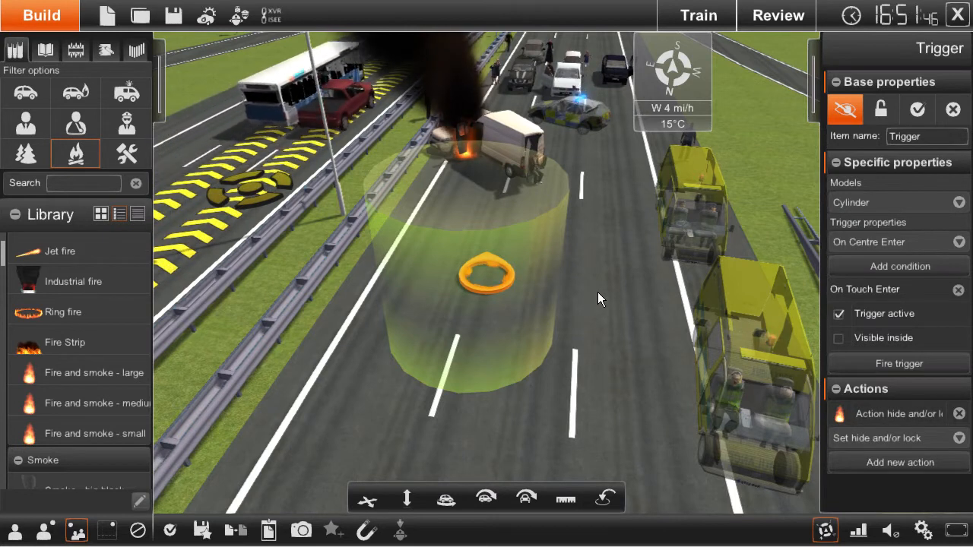
pyautogui.moveTo(454, 365); pyautogui.dragTo(477, 150)
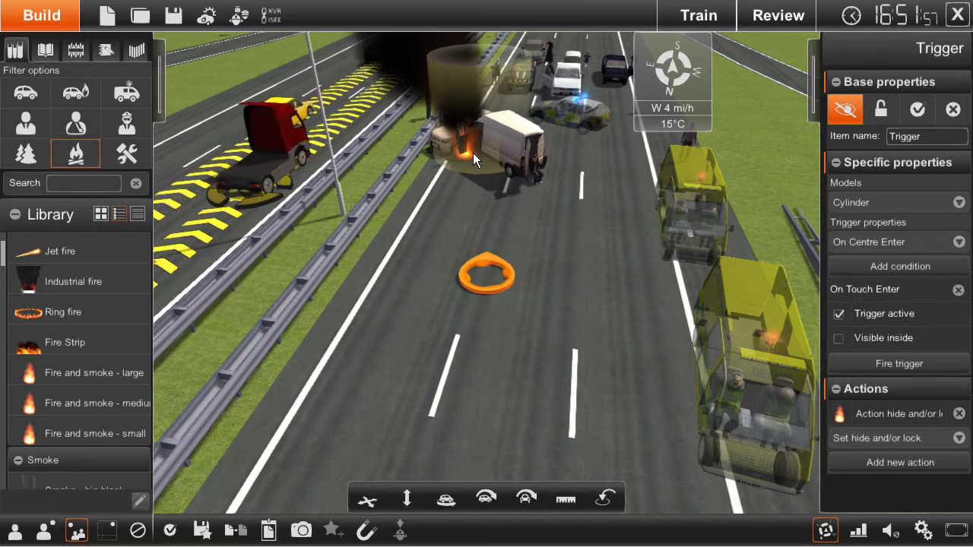
# Scale the cylinder trigger proportionally to 565% in width, height and length
pyautogui.click(566, 499)
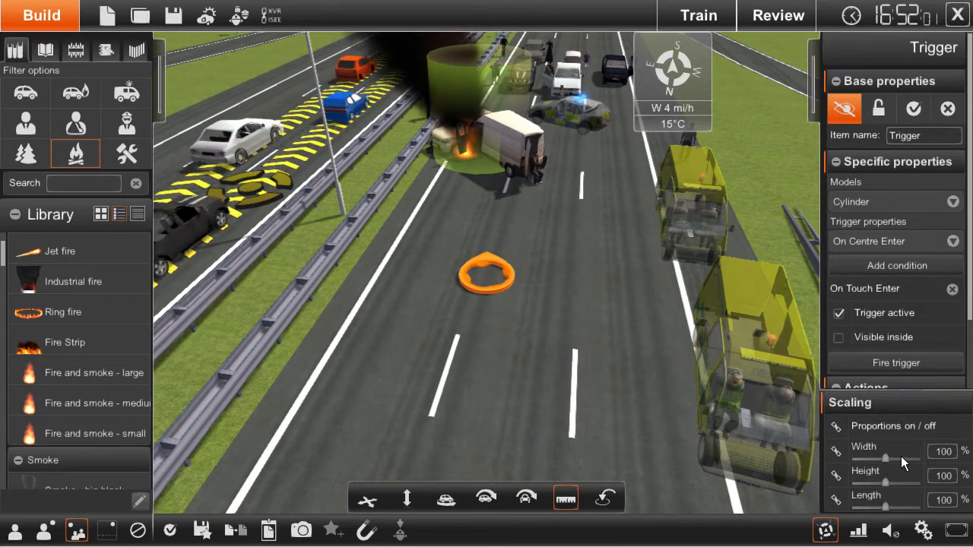
pyautogui.moveTo(883, 458); pyautogui.dragTo(892, 455)
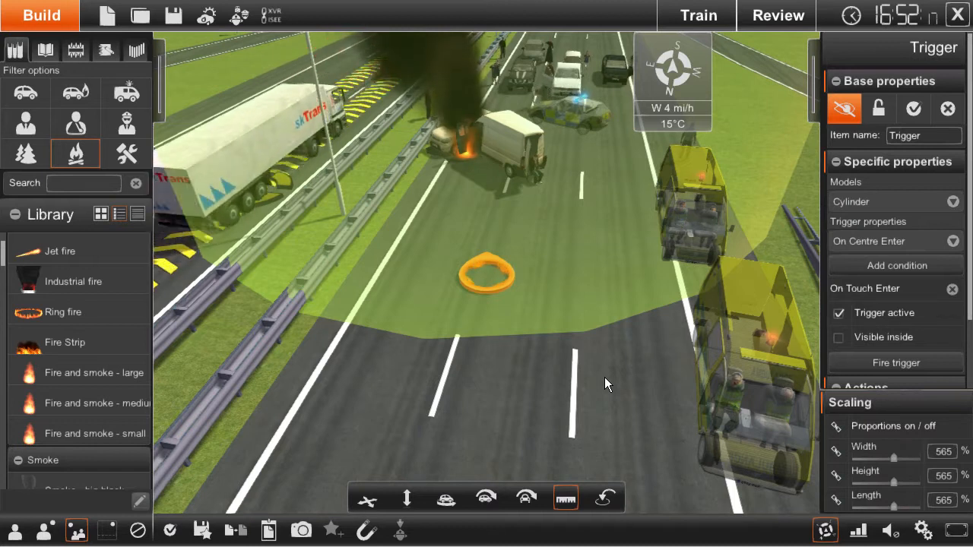
pyautogui.click(605, 378)
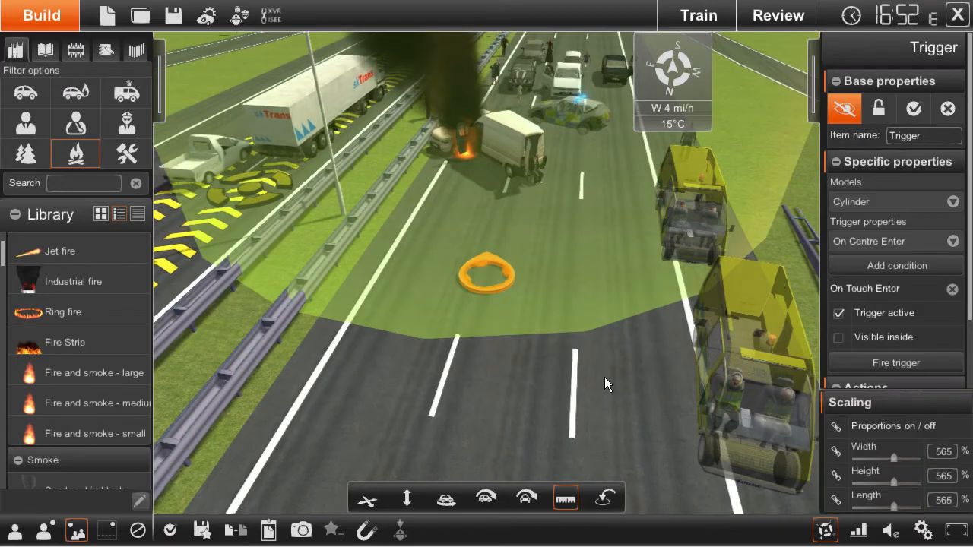
pyautogui.click(605, 377)
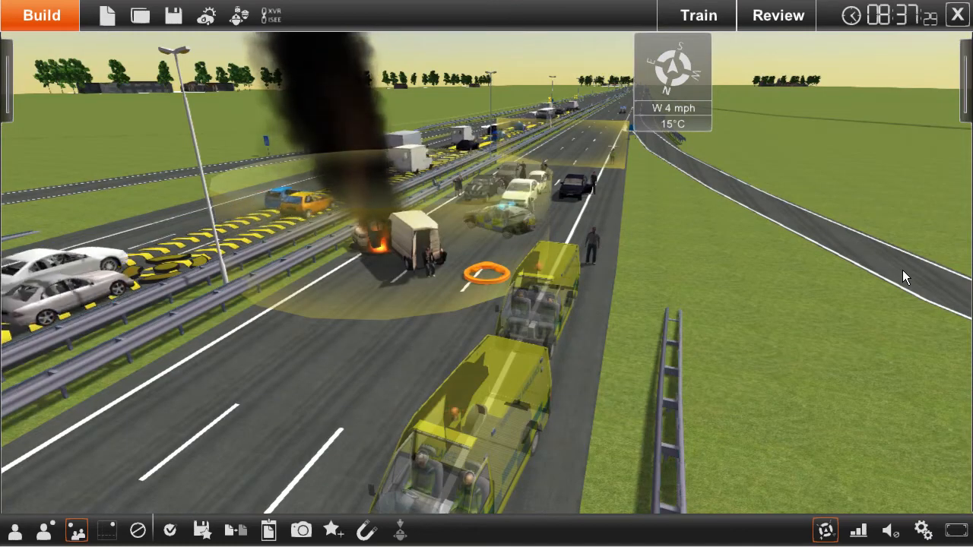
# Select the box trigger spanning the lanes beyond the stopped cars and examine its condition and action
pyautogui.press('Up')
pyautogui.press('Right')
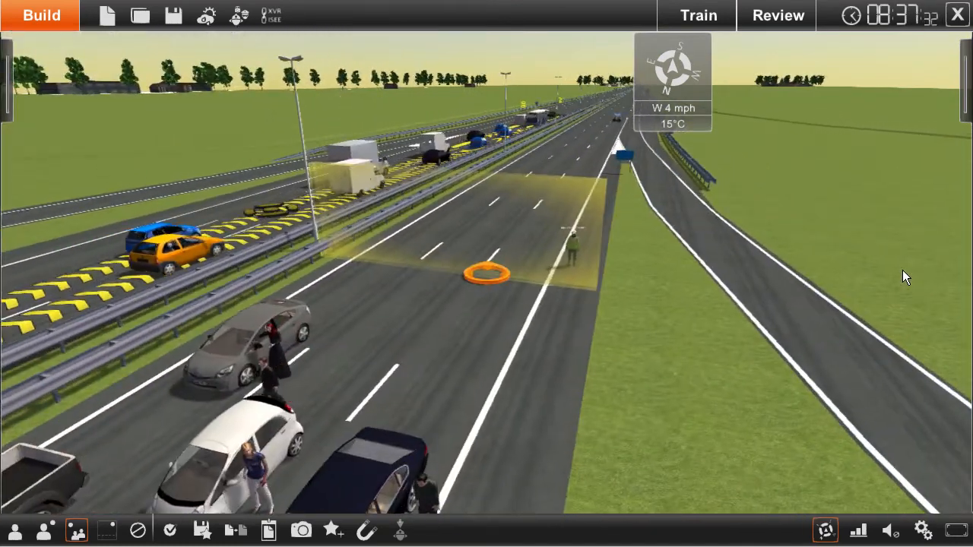
pyautogui.click(481, 264)
pyautogui.moveTo(666, 309); pyautogui.dragTo(615, 284, button='middle')
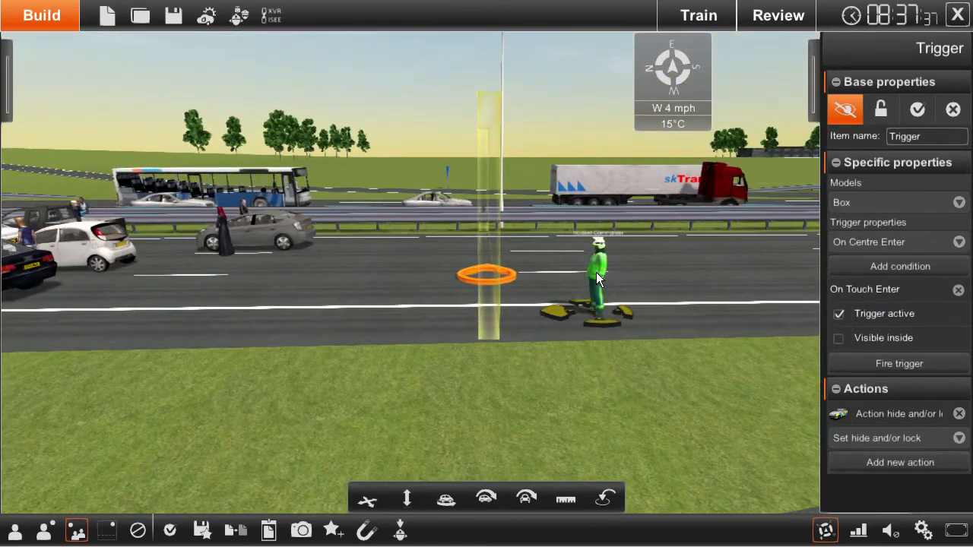
# Run the Incident Commander through the box trigger to test its hide/unhide action on the police car
pyautogui.click(596, 272)
pyautogui.moveTo(647, 311); pyautogui.dragTo(721, 410, button='middle')
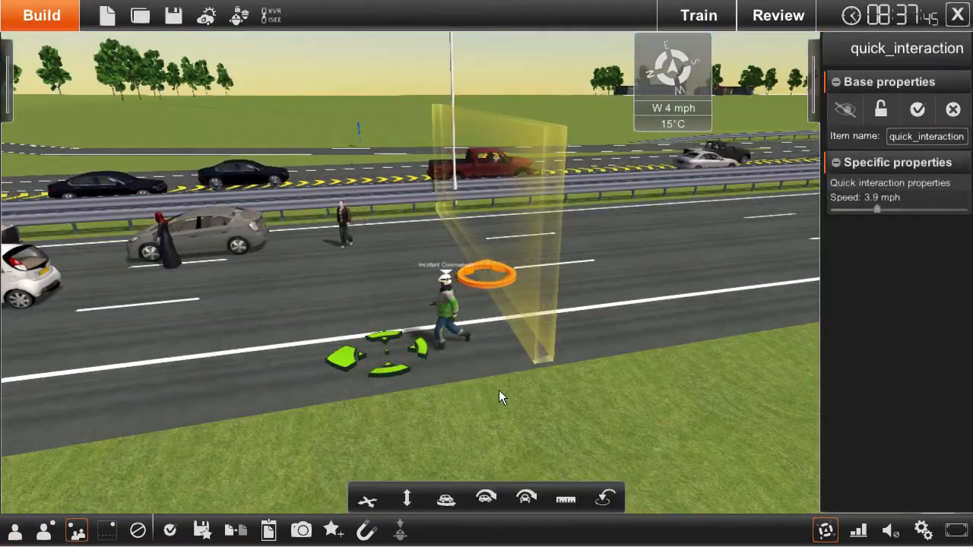
pyautogui.moveTo(499, 391); pyautogui.dragTo(626, 250, button='middle')
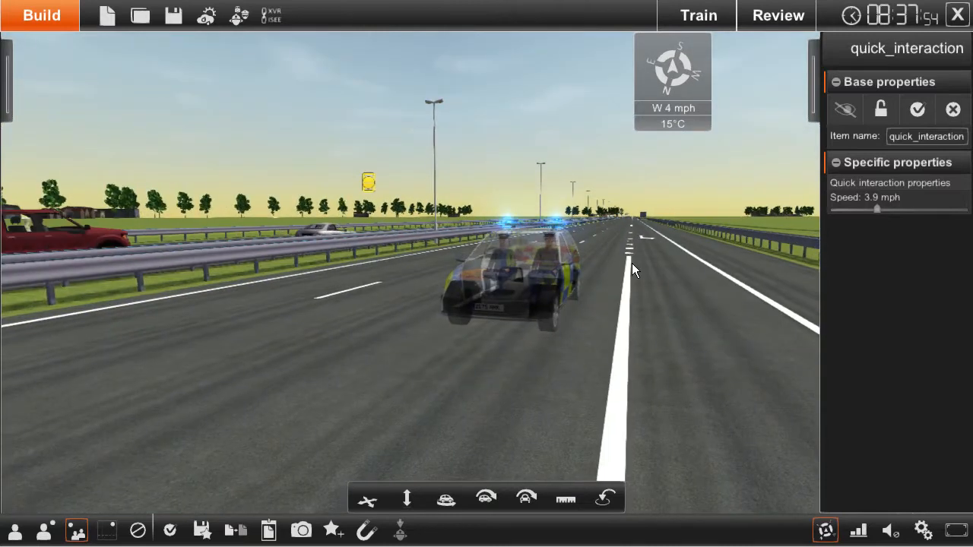